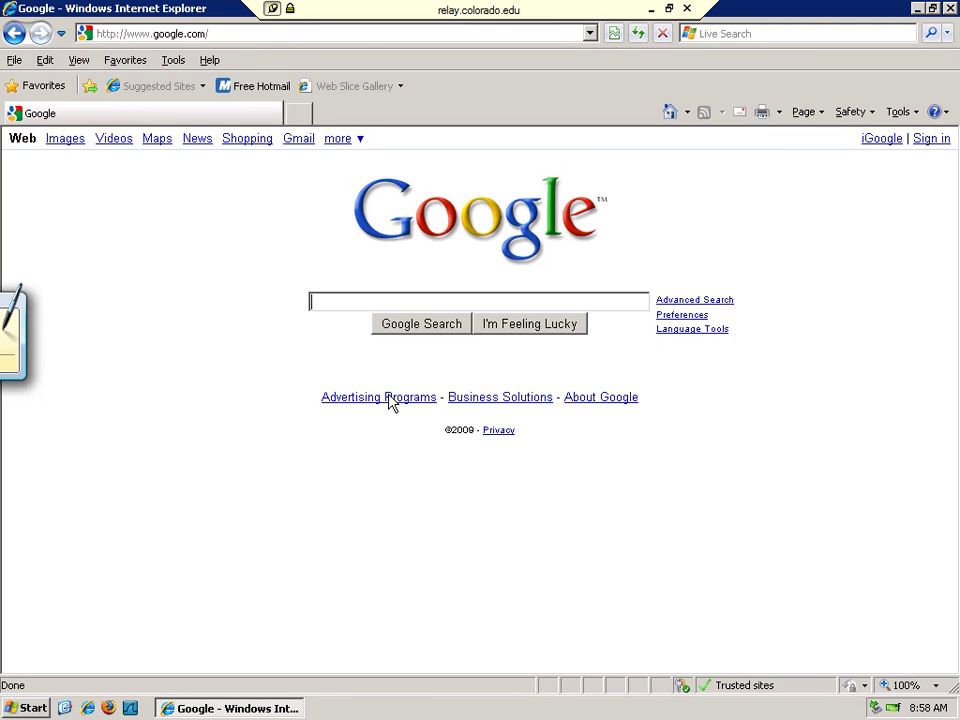
# Step: Replace the Google address with relay.colorado.edu to load the Camtasia Relay login page
pyautogui.click(354, 33)
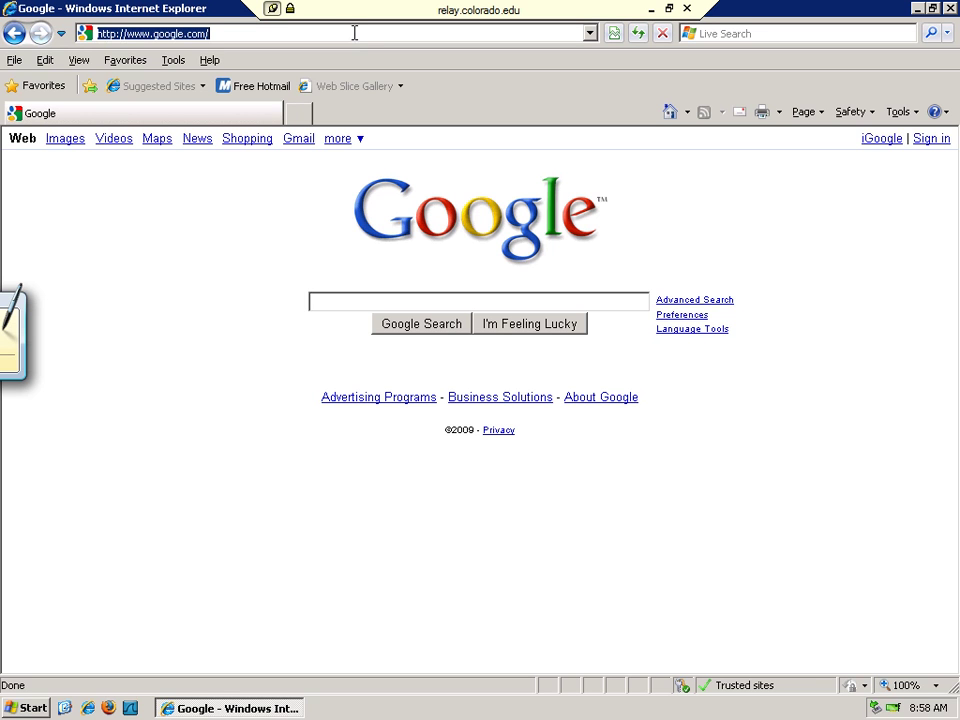
pyautogui.write('relay')
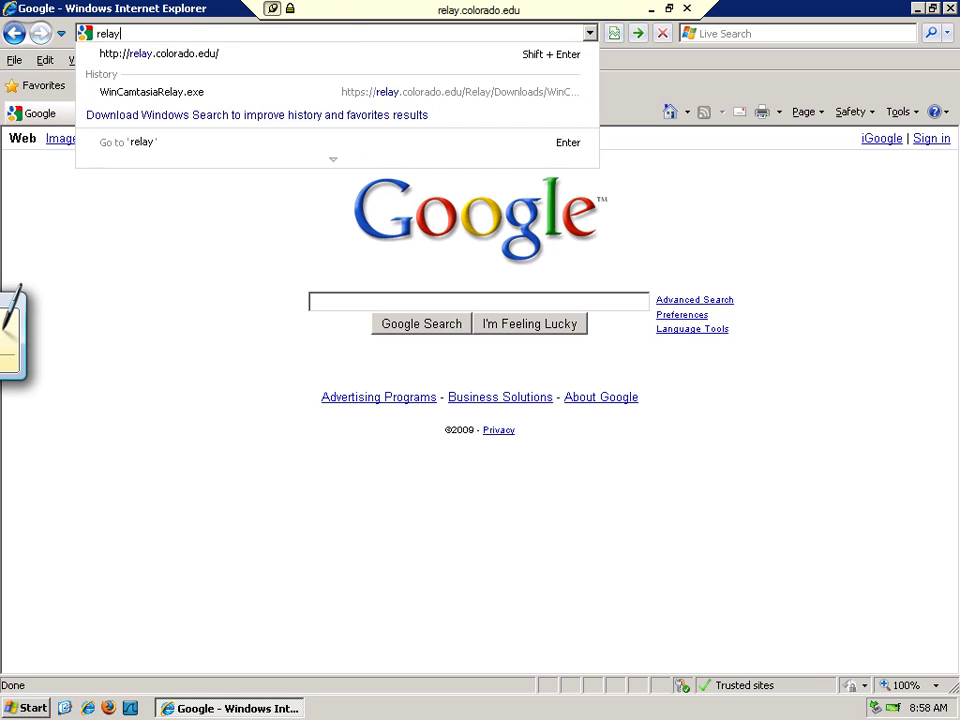
pyautogui.write('.colorado.edu')
pyautogui.press('Return')
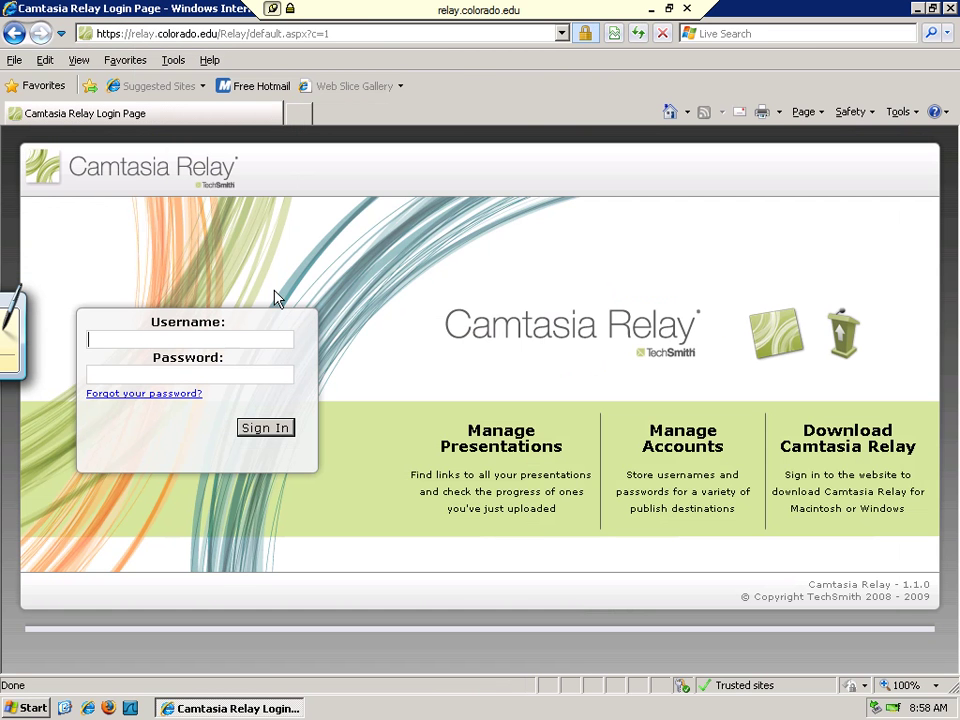
# Step: Log in with the account username and password, then open the Download Camtasia Relay Recorders page
pyautogui.write('dehus')
pyautogui.press('Tab')
pyautogui.write('*********')
pyautogui.press('Return')
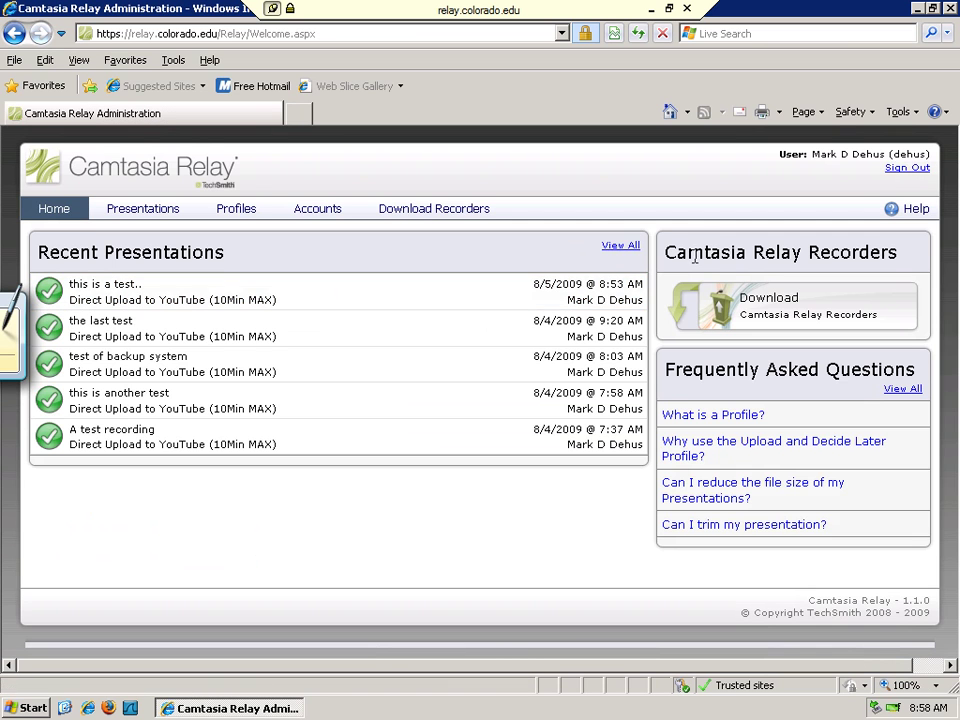
pyautogui.moveTo(665, 252); pyautogui.dragTo(915, 255)
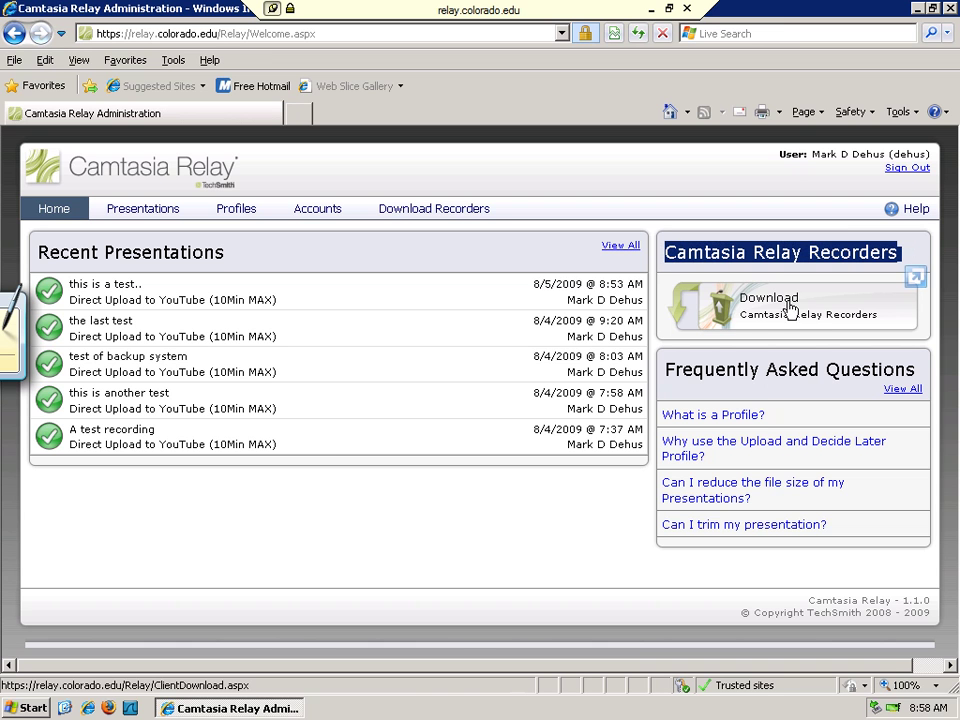
pyautogui.click(748, 318)
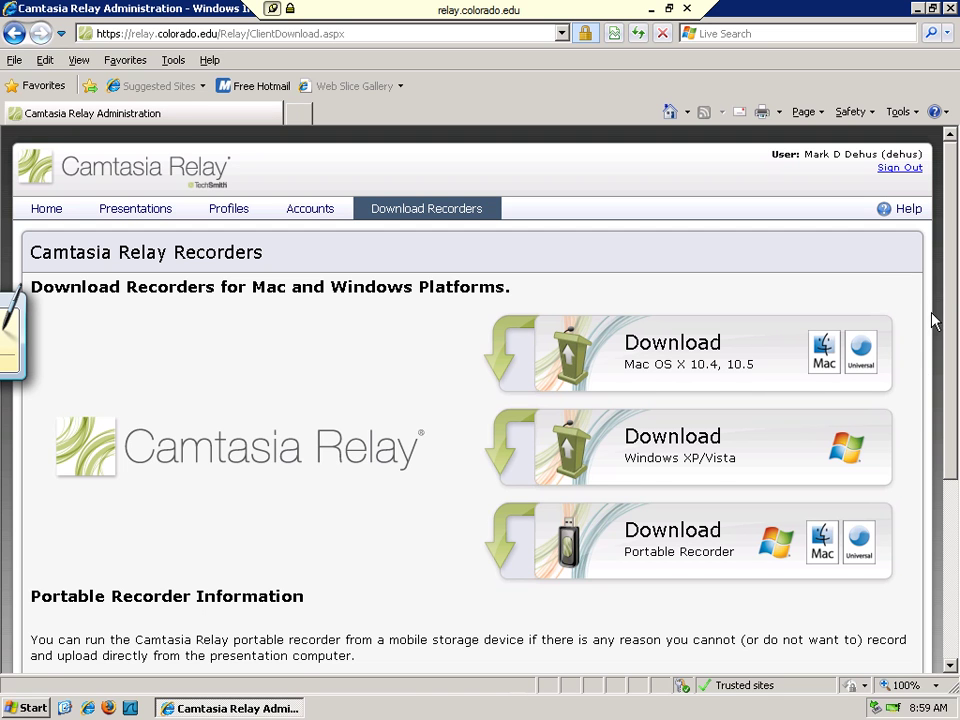
# Step: Download the Windows XP/Vista recorder, then run WinCamtasiaRelay.exe and install it with default settings
pyautogui.click(773, 460)
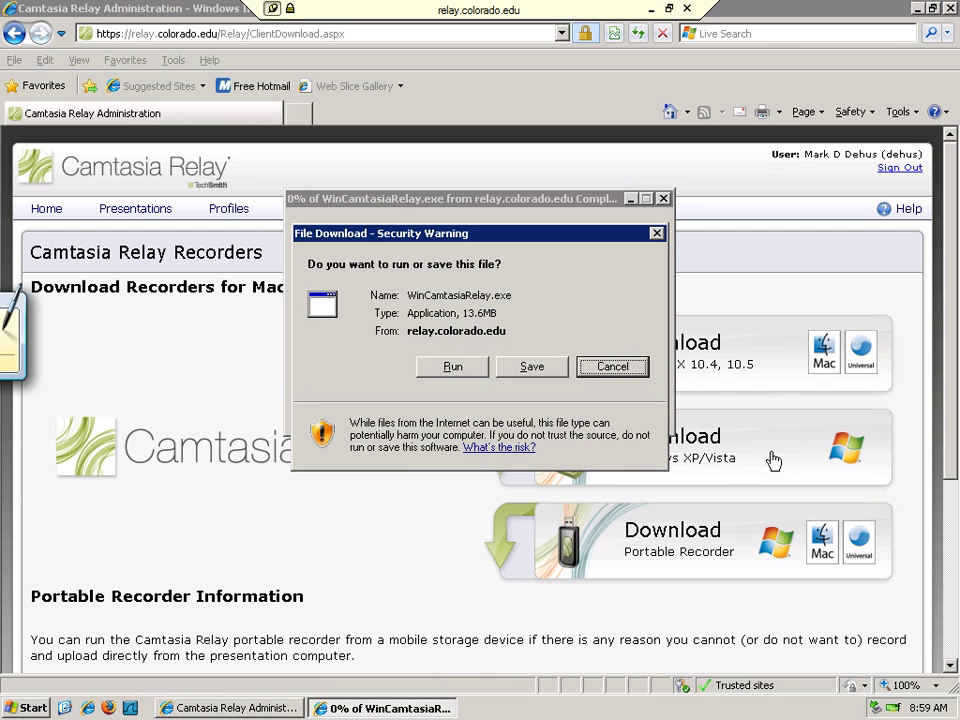
pyautogui.click(632, 366)
pyautogui.click(915, 10)
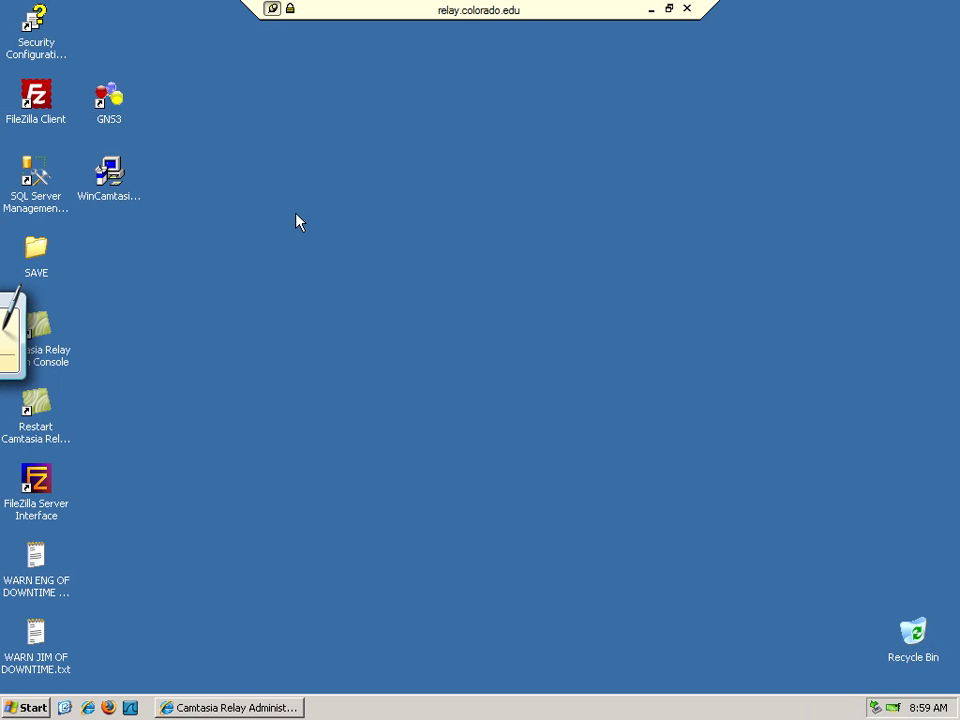
pyautogui.doubleClick(110, 175)
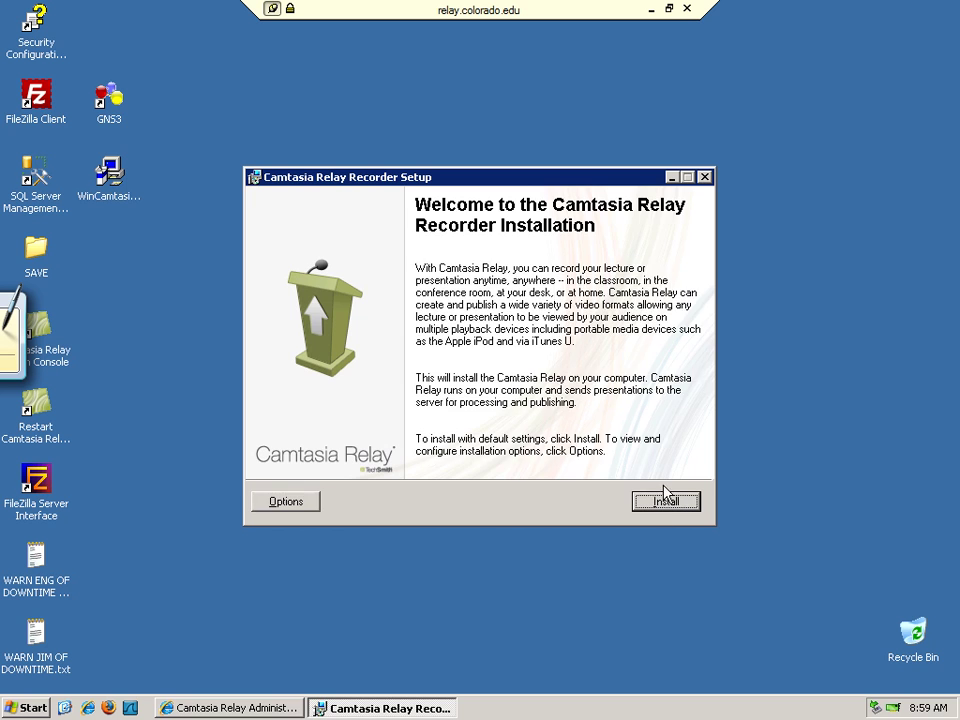
pyautogui.click(665, 502)
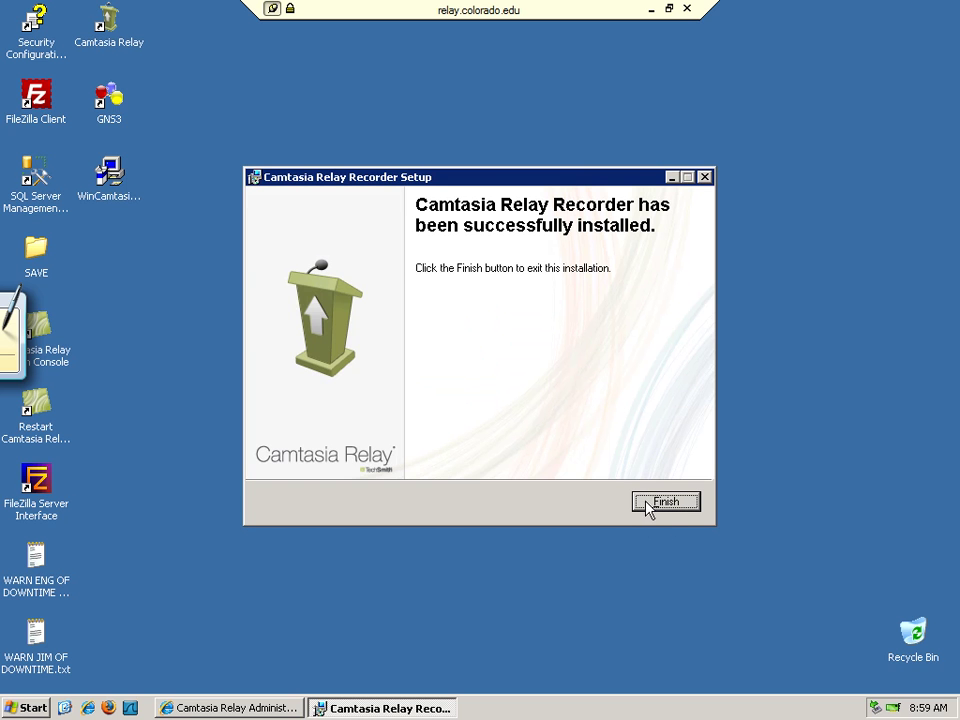
pyautogui.click(645, 503)
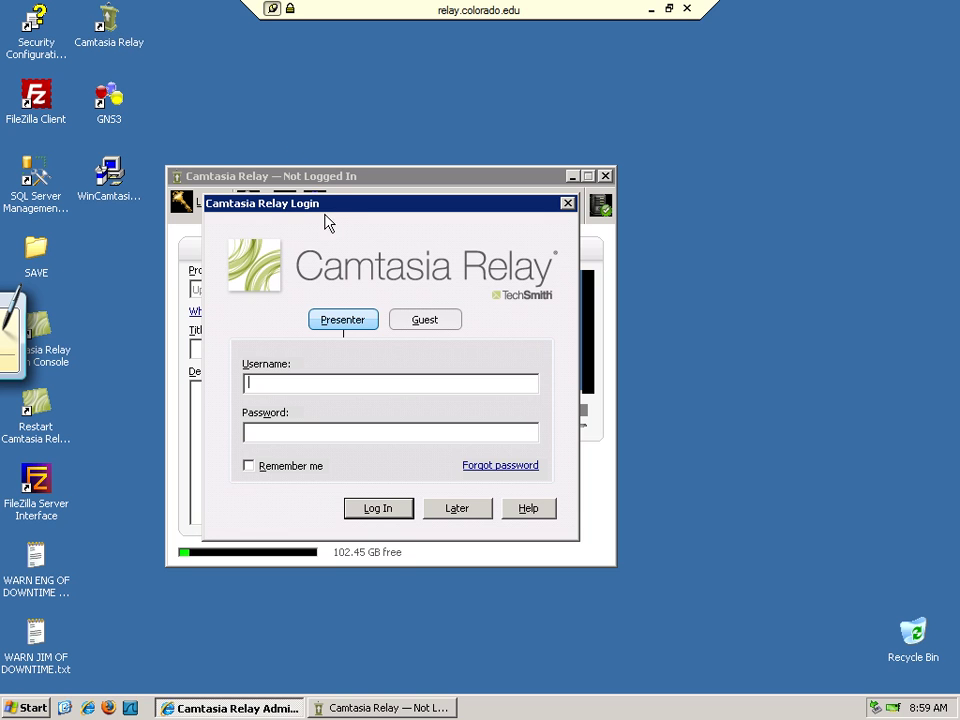
# Step: Log in to the Camtasia Relay recorder with the presenter's username and password
pyautogui.moveTo(340, 209); pyautogui.dragTo(350, 208)
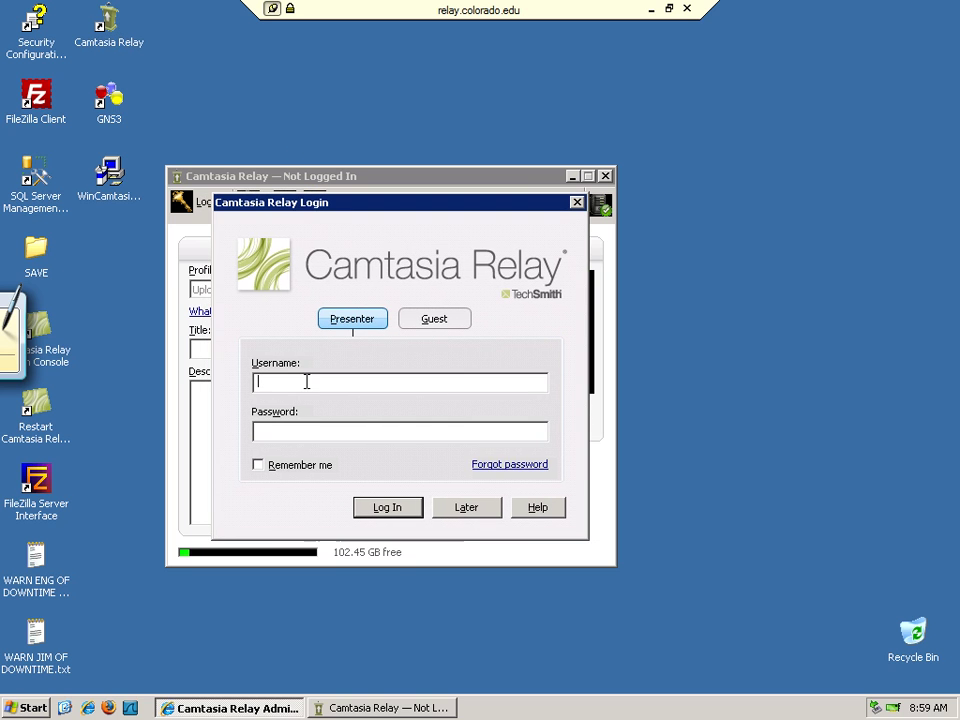
pyautogui.write('dehus')
pyautogui.press('Tab')
pyautogui.write('**********')
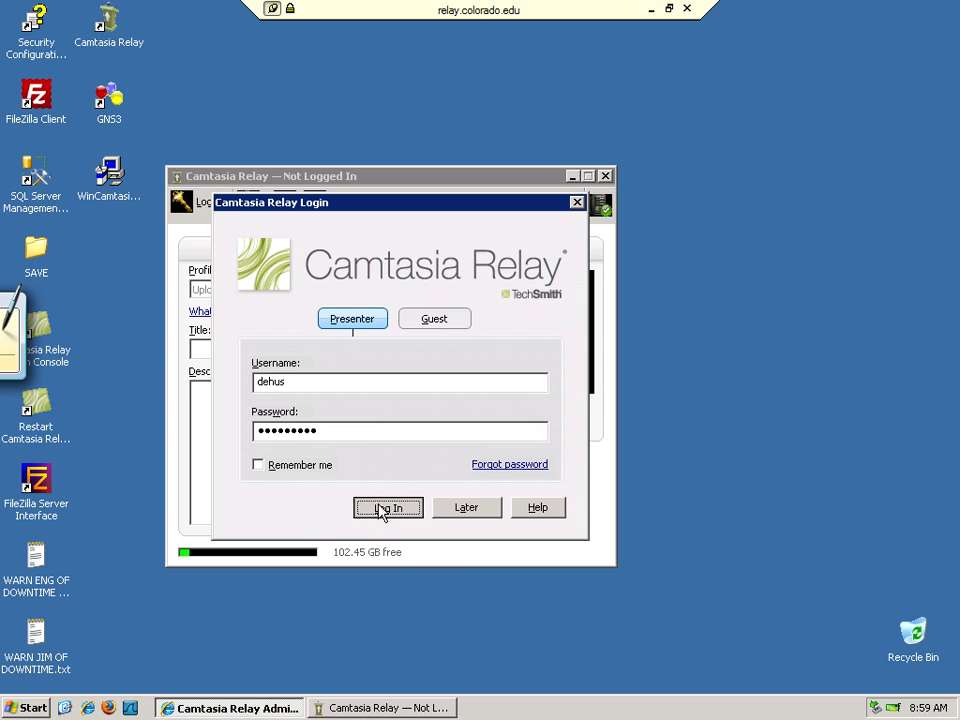
pyautogui.click(381, 508)
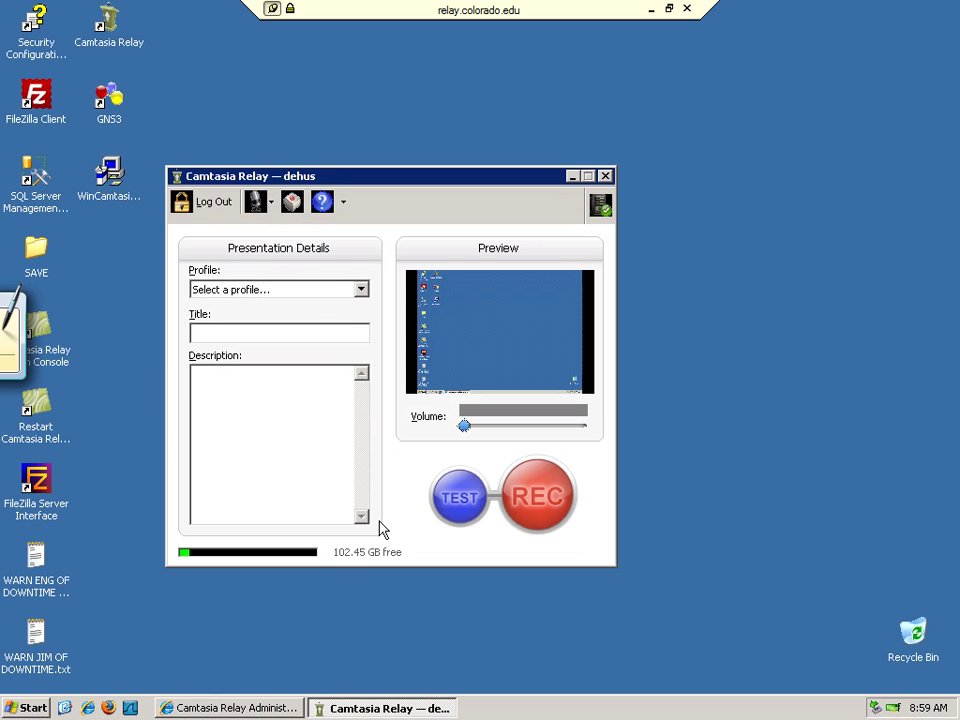
# Step: Choose Direct Upload to YouTube (10Min MAX) from the Profile list
pyautogui.click(362, 290)
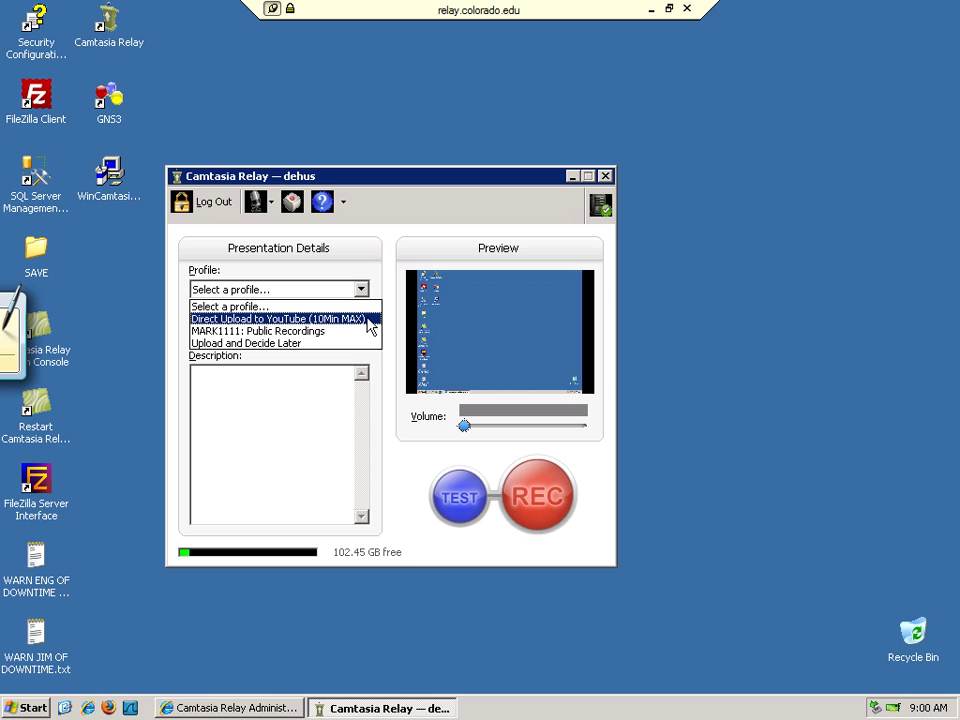
pyautogui.click(370, 320)
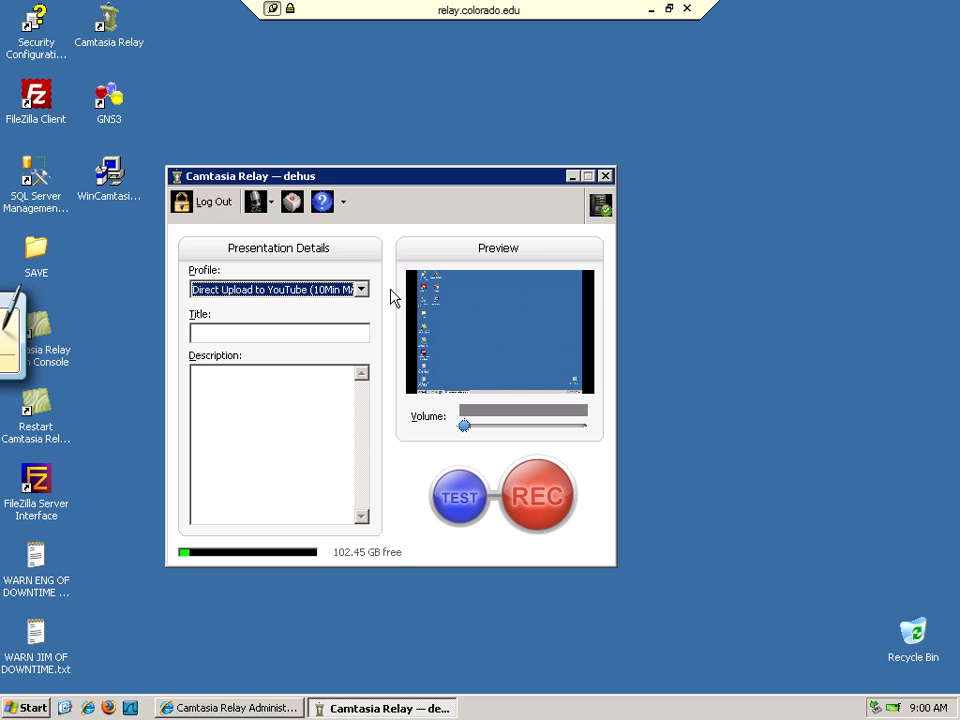
# Step: Enter title 'This is a test title' and description 'this is a test', and raise the volume
pyautogui.click(319, 332)
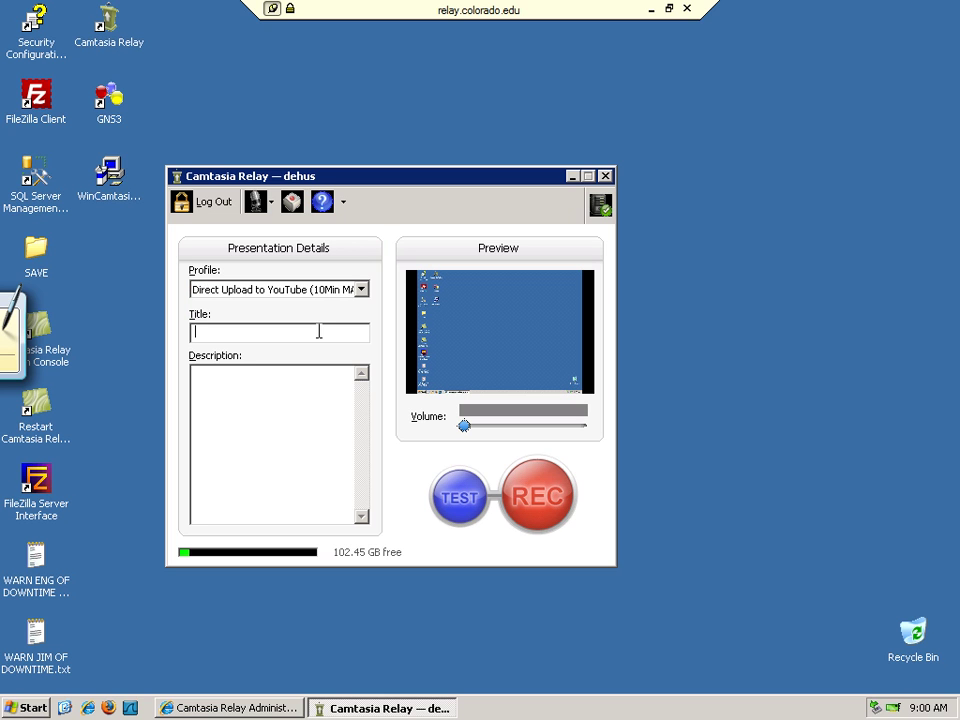
pyautogui.write('This is a test title')
pyautogui.click(303, 402)
pyautogui.write('this is a test')
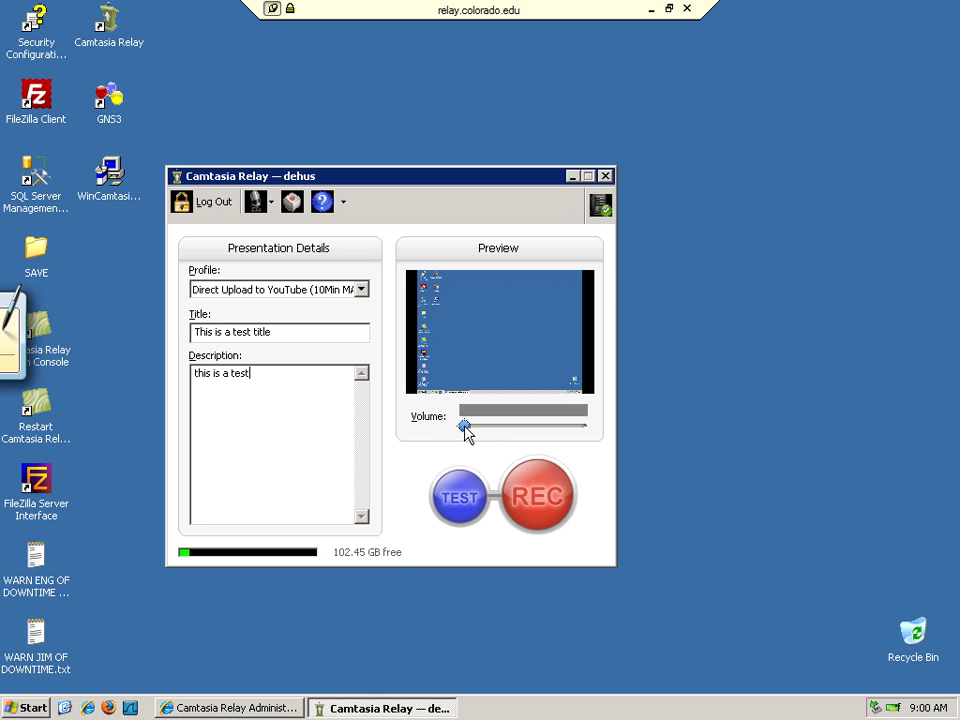
pyautogui.moveTo(466, 428); pyautogui.dragTo(507, 428)
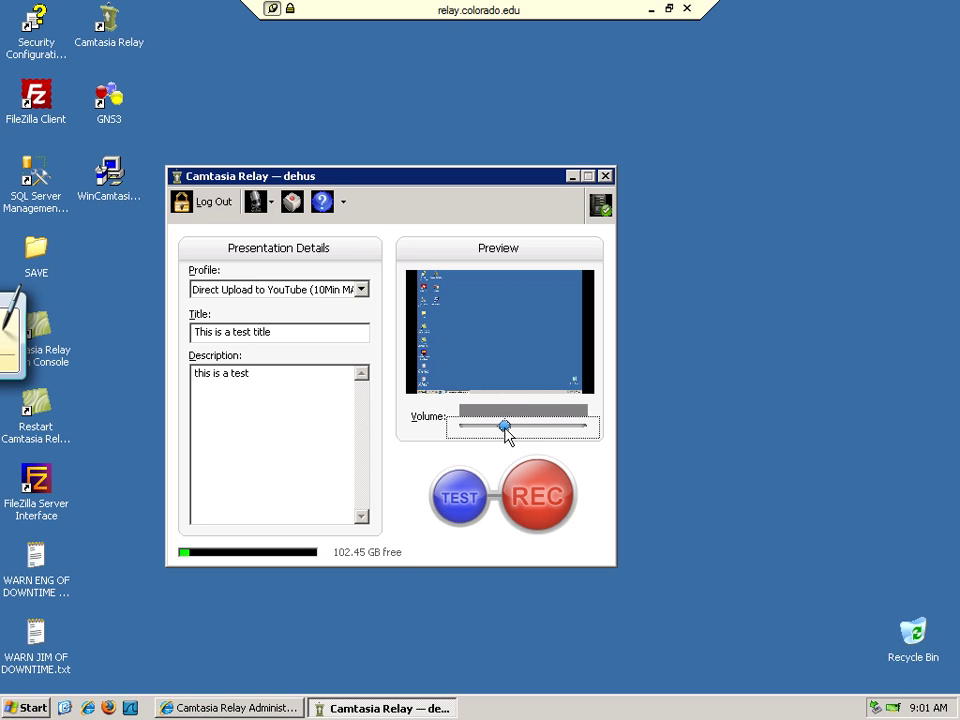
# Step: Start recording with REC, then launch FileZilla Client, move its window, and close it
pyautogui.click(553, 503)
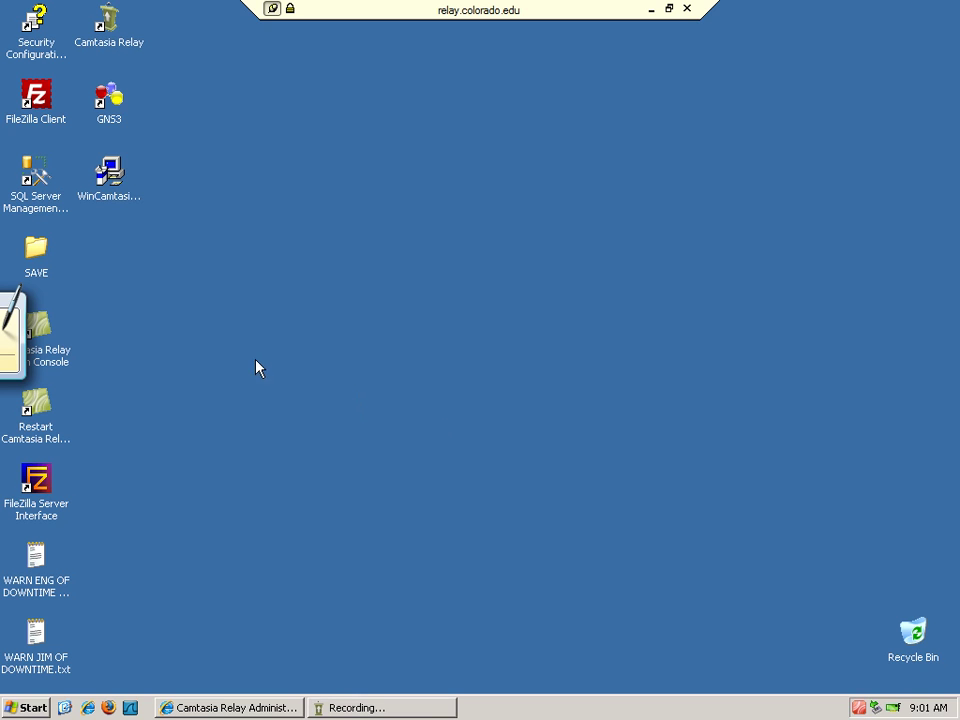
pyautogui.click(48, 112)
pyautogui.doubleClick(48, 112)
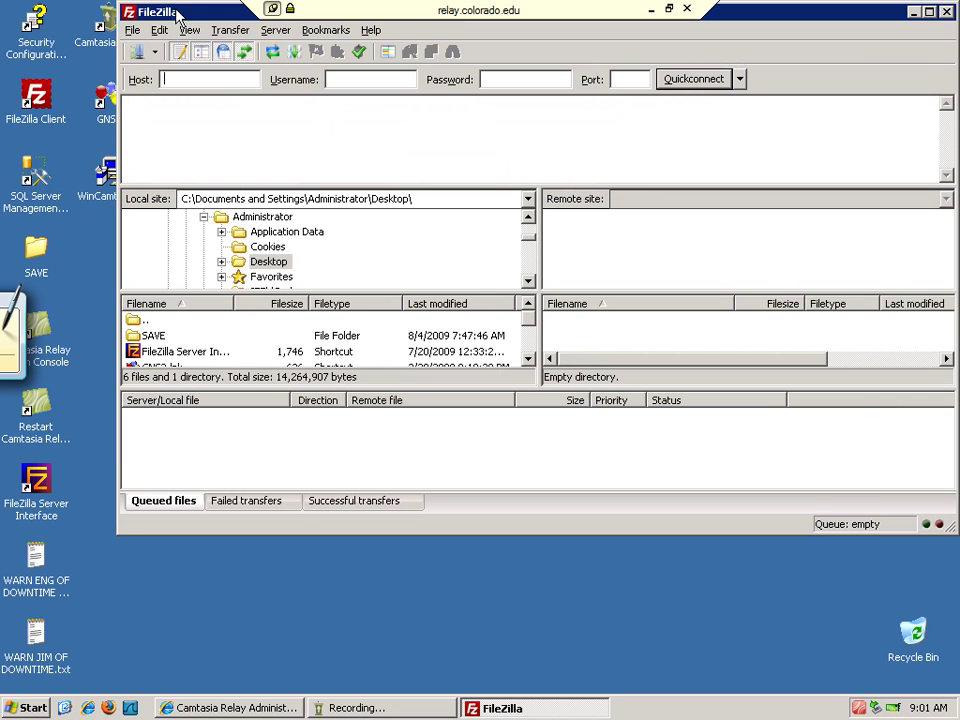
pyautogui.moveTo(171, 17); pyautogui.dragTo(155, 52)
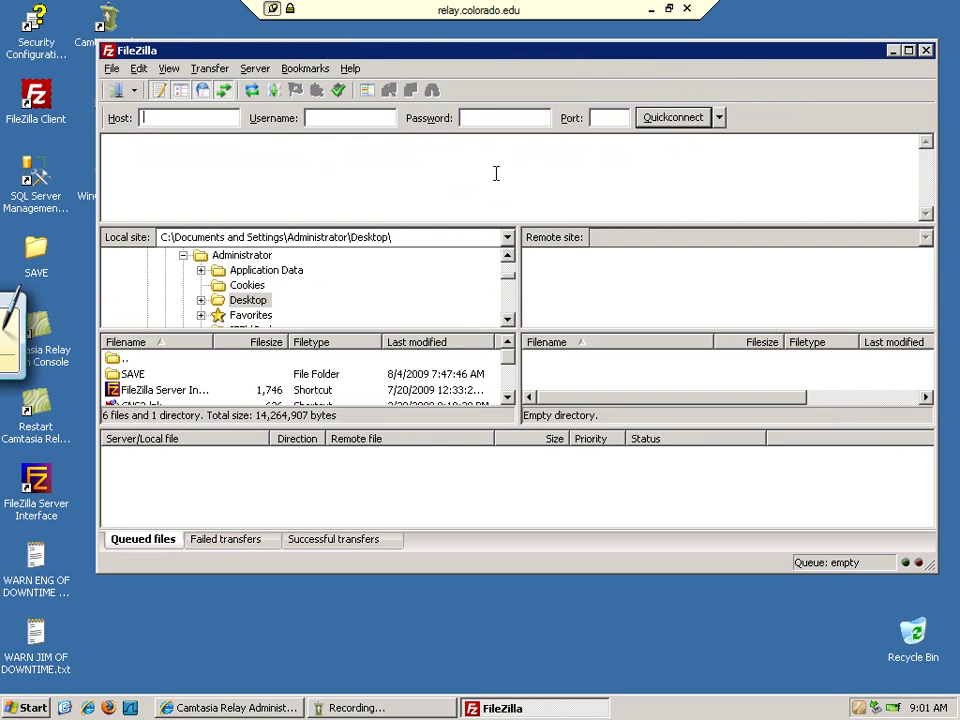
pyautogui.click(926, 50)
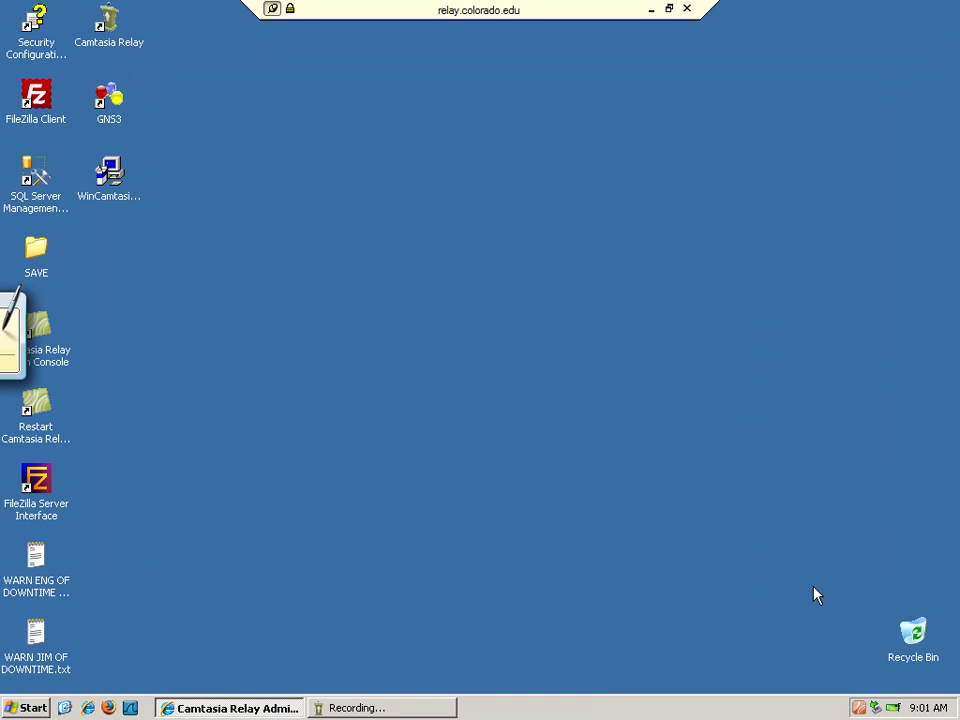
# Step: Restore the Recording window from the Camtasia Relay tray icon to see the 31-second duration
pyautogui.click(859, 708)
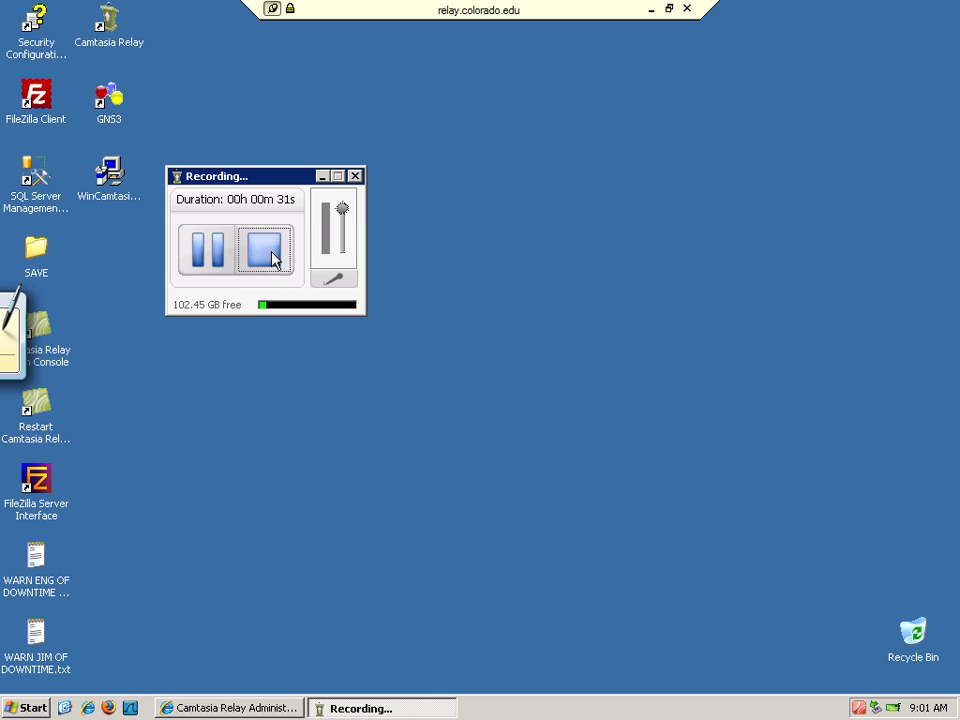
# Step: Stop the recording, play and pause the 32-second capture, and scrub to about 0:07
pyautogui.click(274, 258)
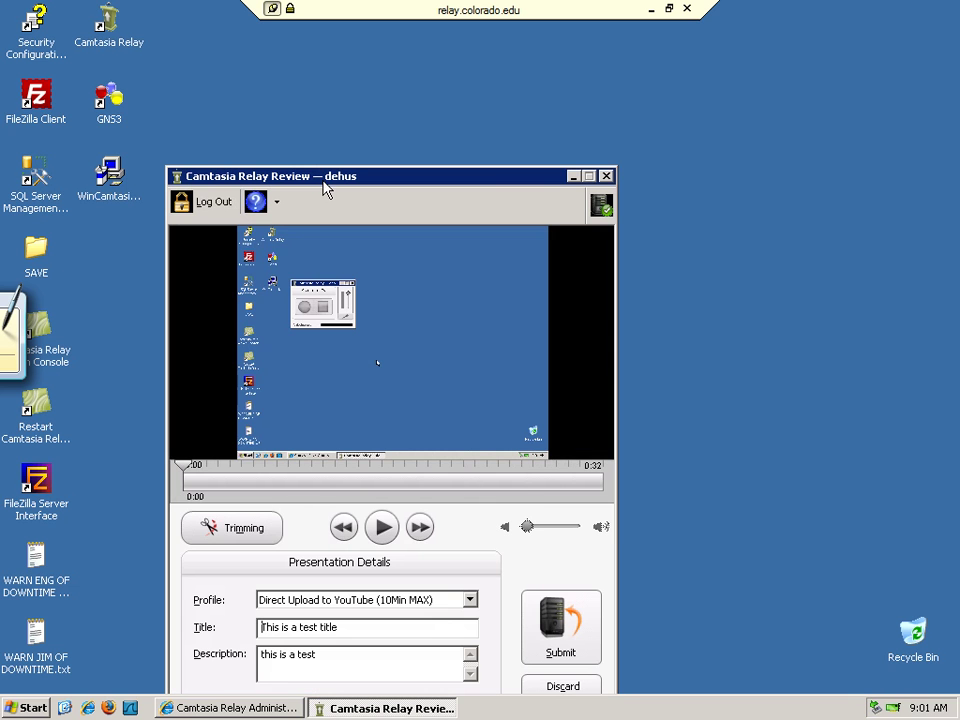
pyautogui.moveTo(328, 184); pyautogui.dragTo(380, 113)
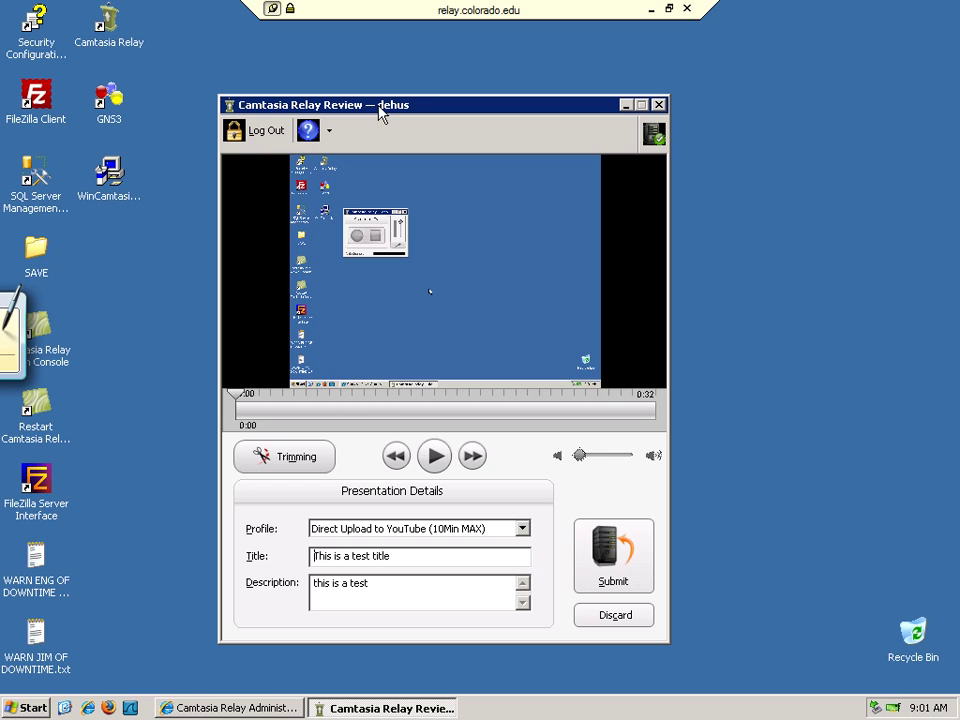
pyautogui.click(434, 456)
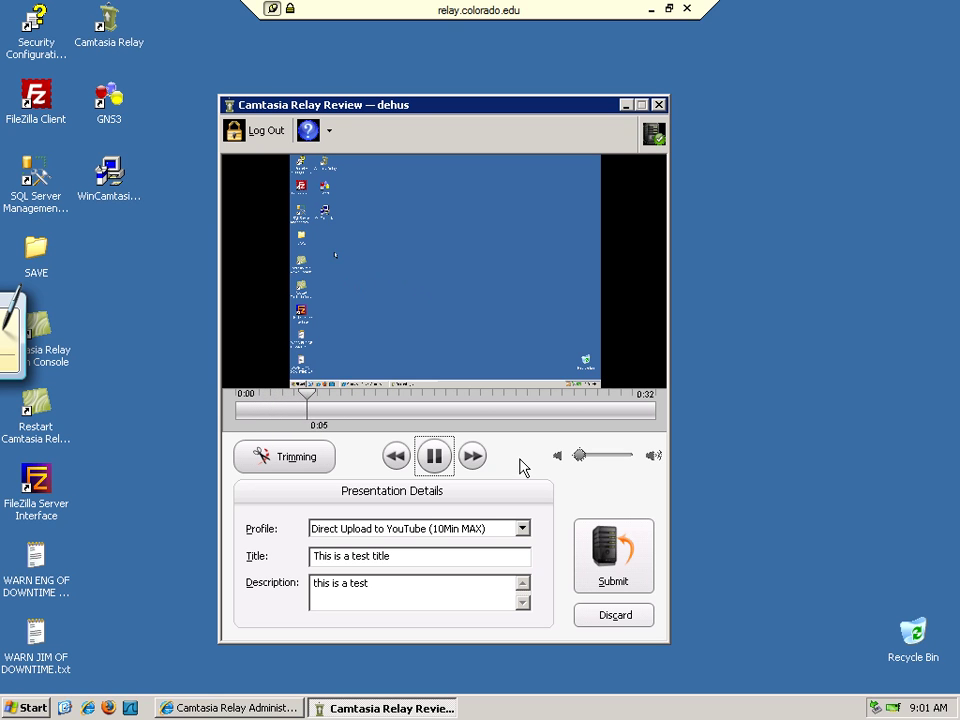
pyautogui.click(434, 462)
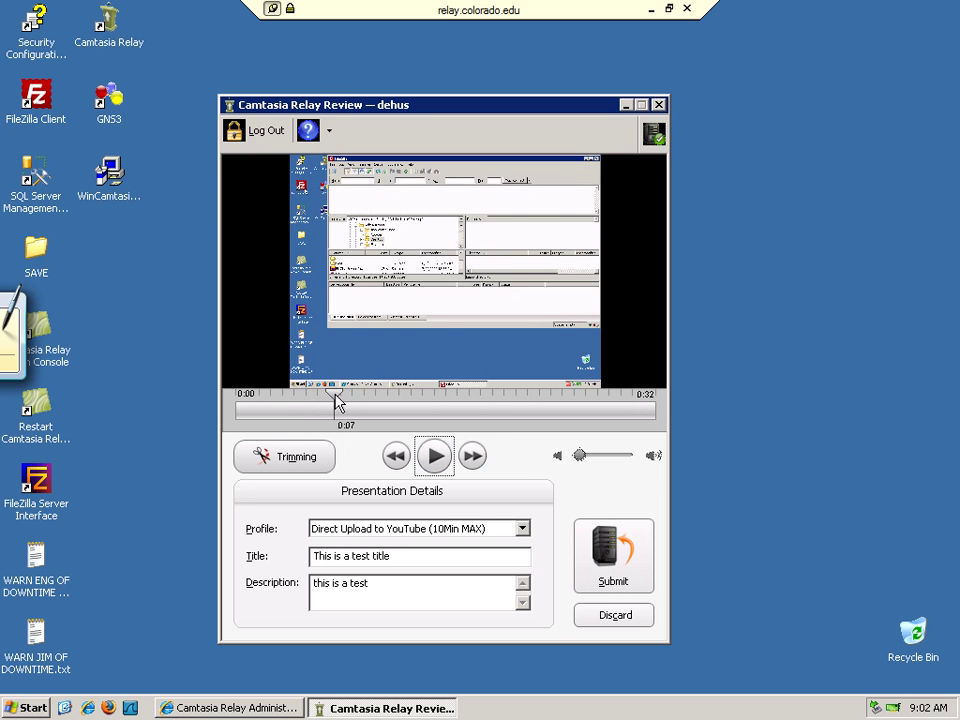
pyautogui.moveTo(337, 402); pyautogui.dragTo(325, 401)
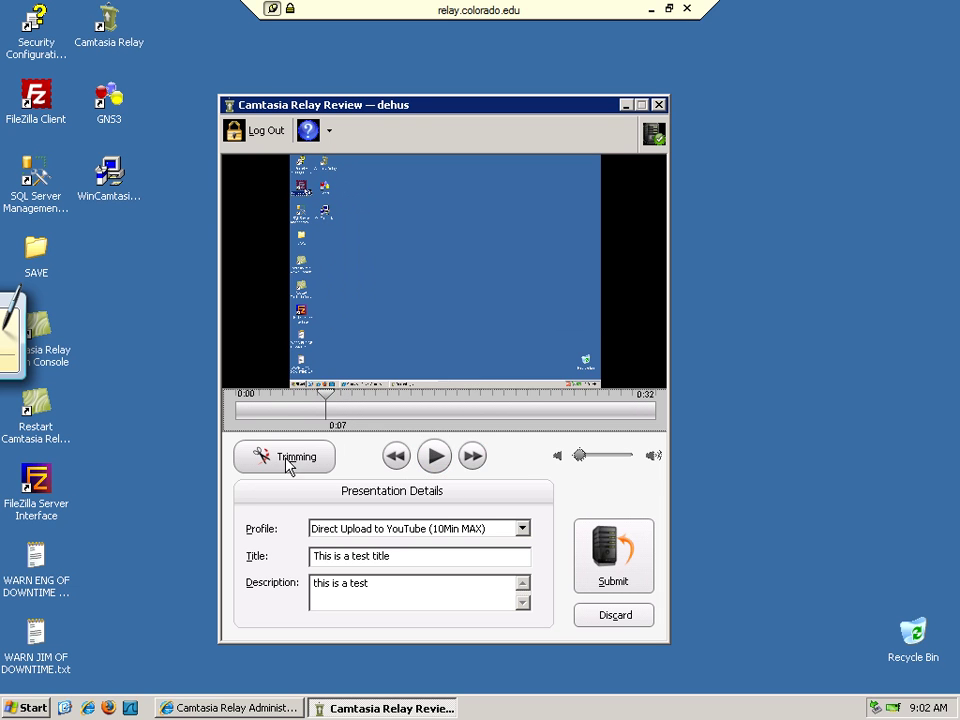
# Step: Switch to trimming and cut the capture before 0:06 and after 0:30
pyautogui.click(290, 463)
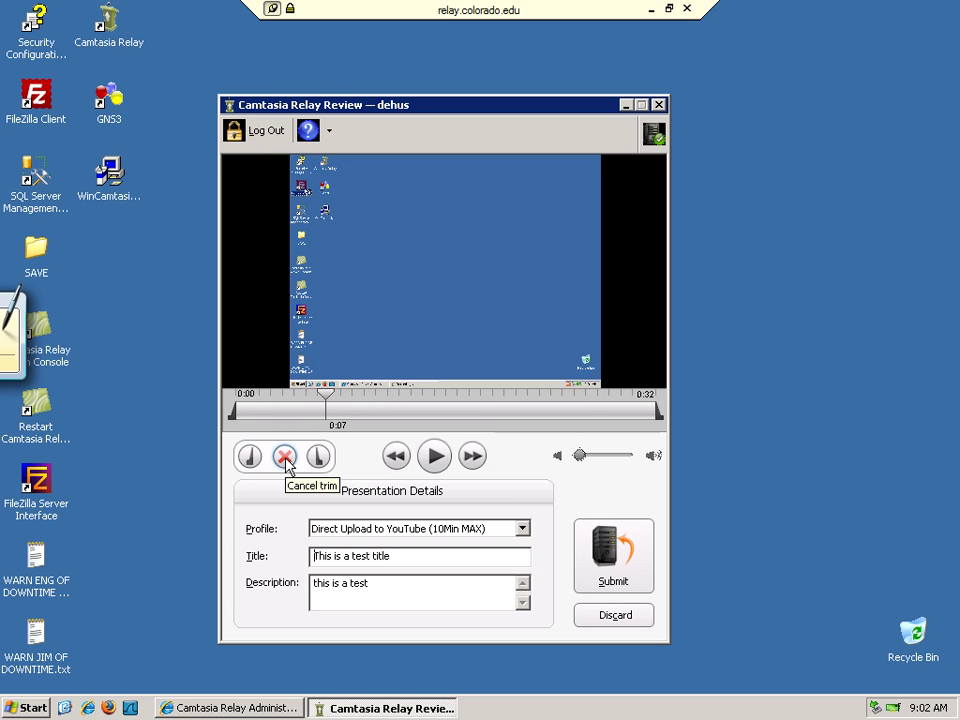
pyautogui.moveTo(328, 399)
pyautogui.mouseDown()
pyautogui.moveTo(336, 401)
pyautogui.moveTo(325, 407)
pyautogui.mouseUp()
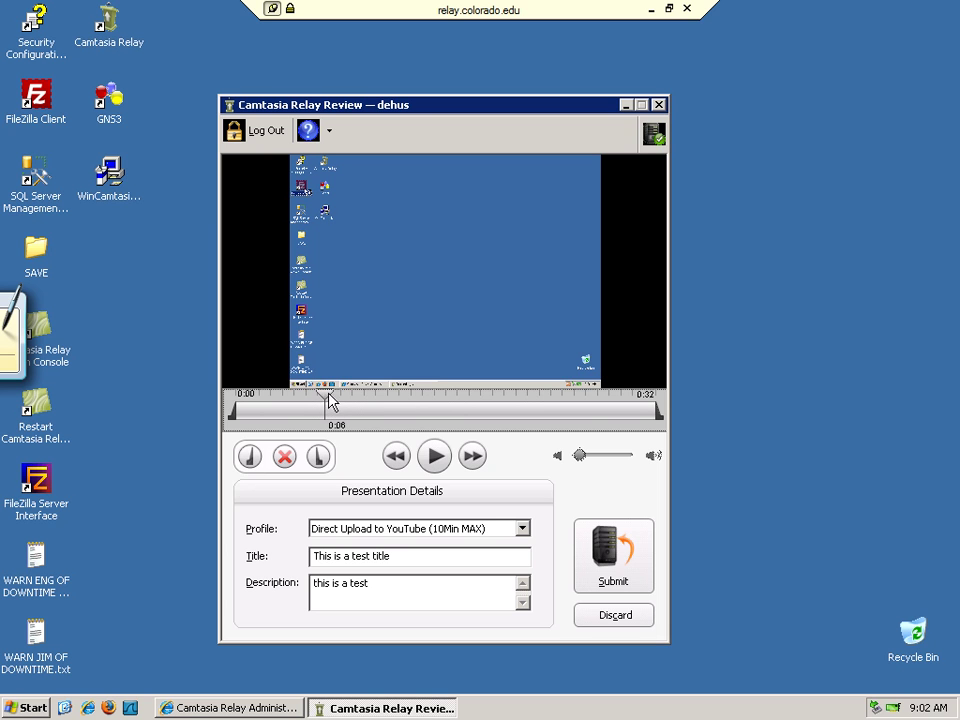
pyautogui.moveTo(327, 400); pyautogui.dragTo(236, 404)
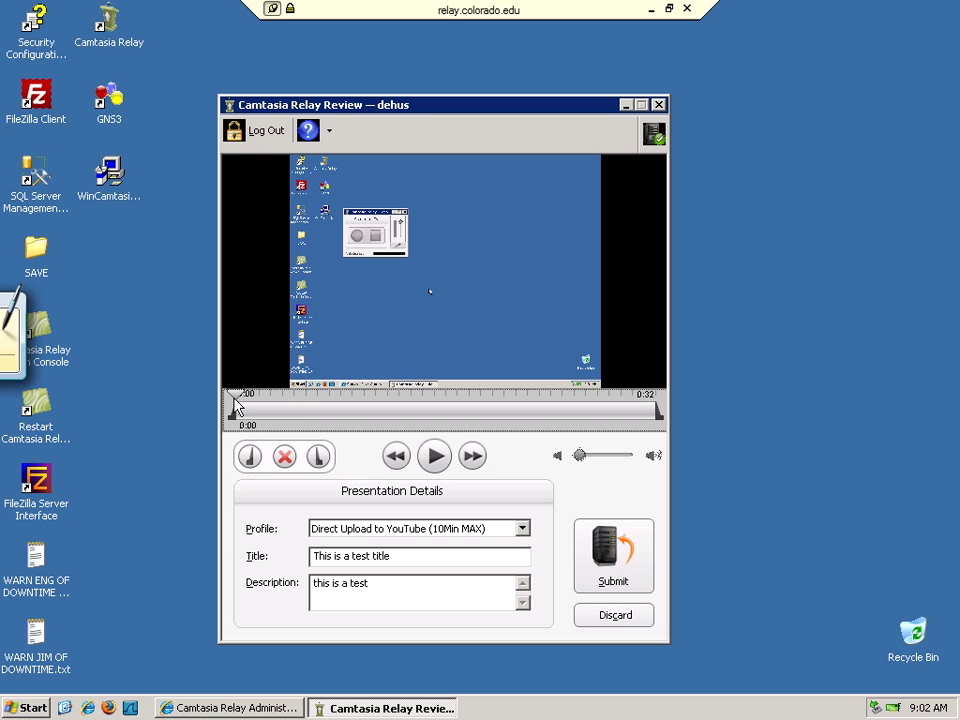
pyautogui.moveTo(242, 396); pyautogui.dragTo(323, 400)
pyautogui.click(250, 456)
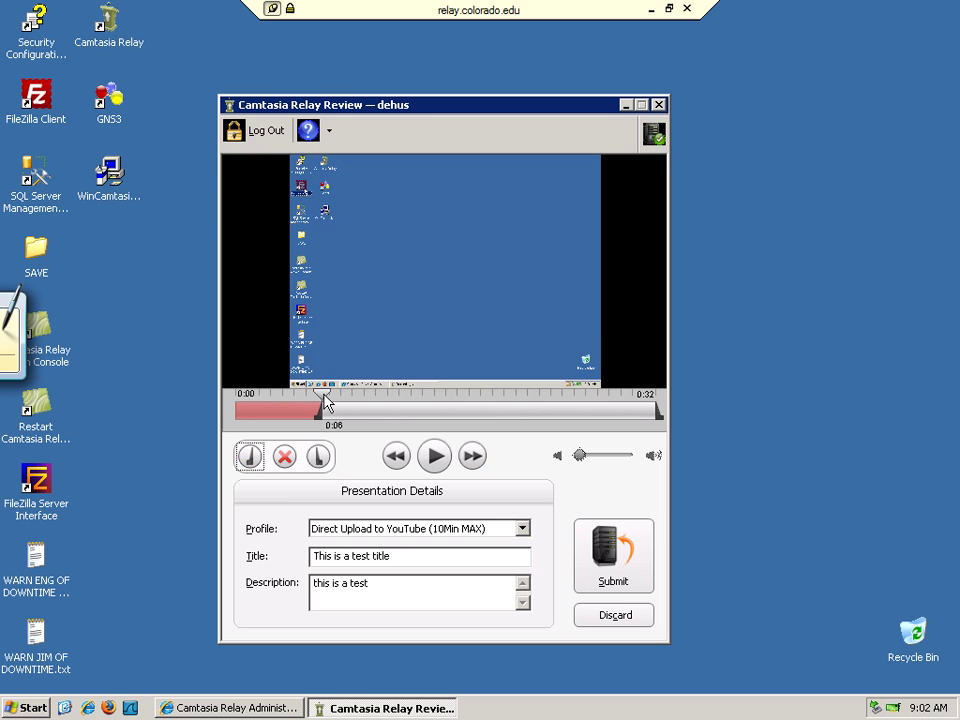
pyautogui.moveTo(325, 401); pyautogui.dragTo(624, 420)
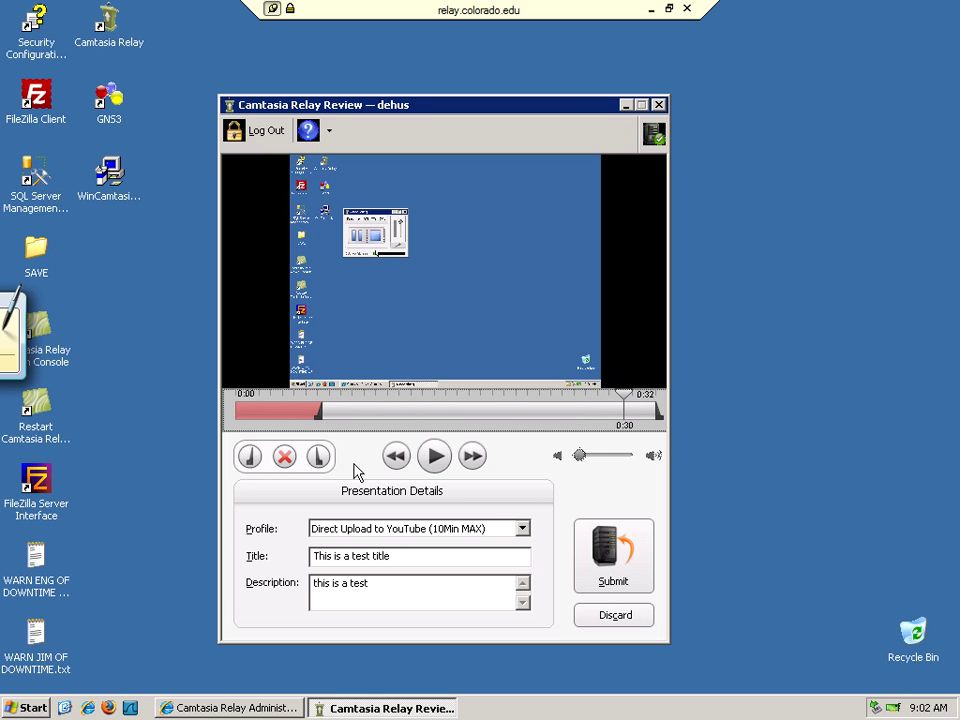
pyautogui.click(318, 456)
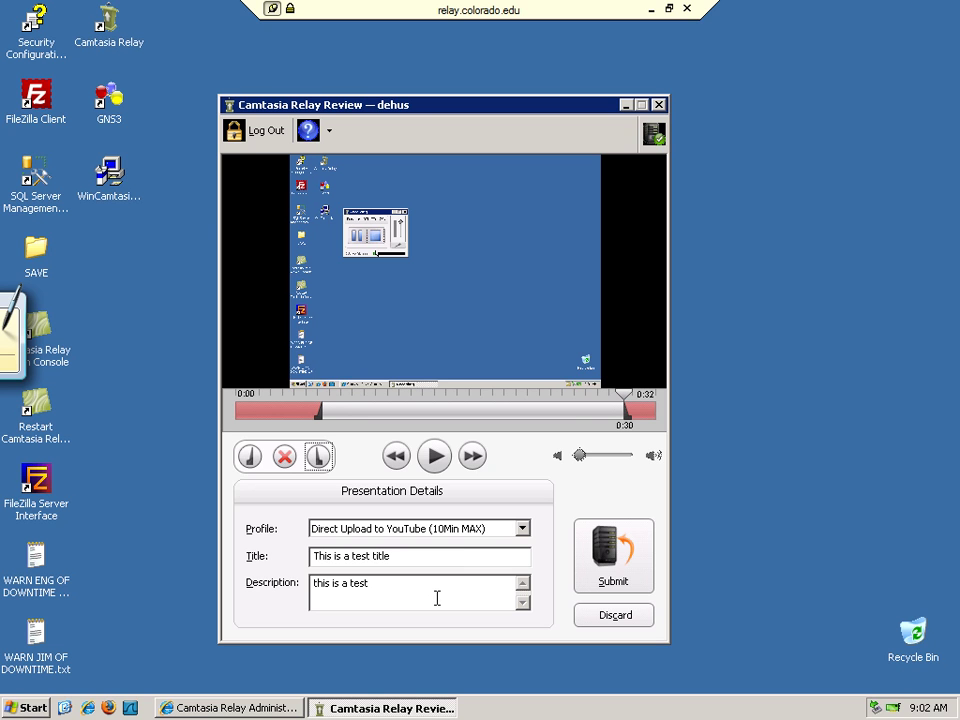
# Step: Submit the trimmed recording for YouTube upload and acknowledge the Presentation Complete notice
pyautogui.click(639, 582)
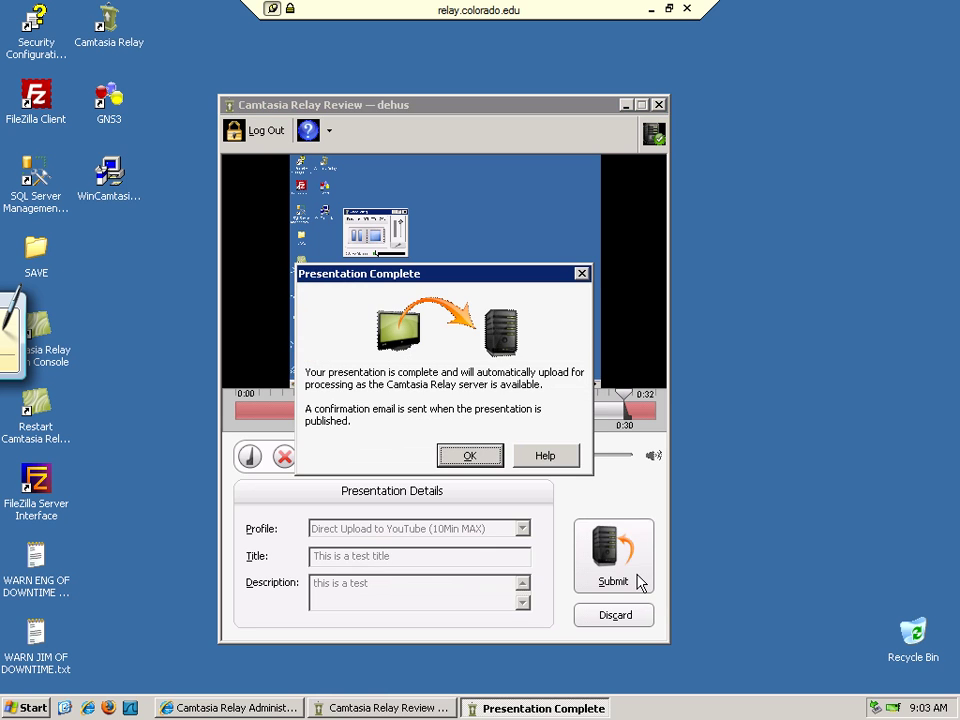
pyautogui.click(469, 457)
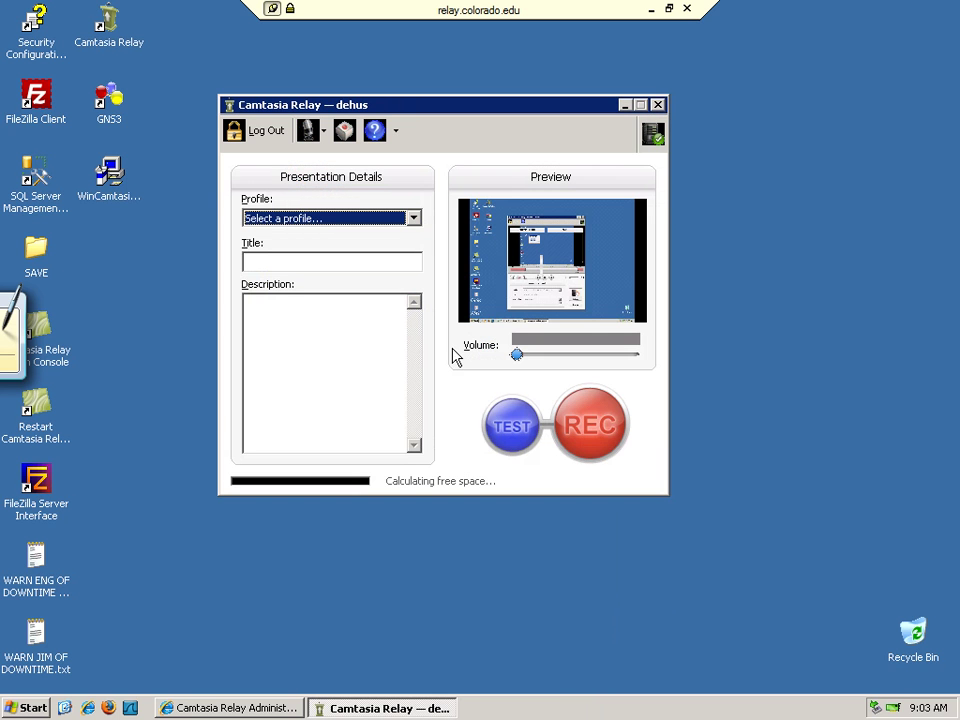